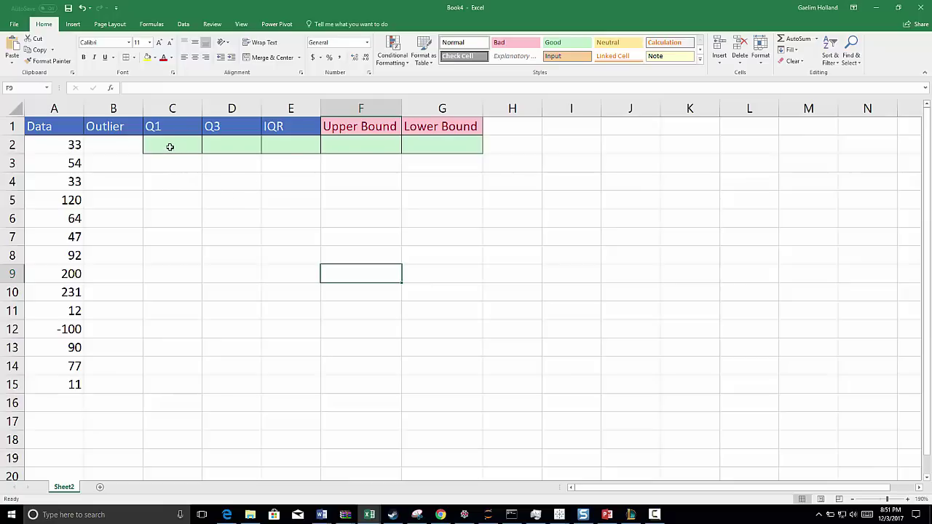
Enter =QUARTILE(A2:A15,1) in C2 to get a Q1 of 33
left_click(169, 147)
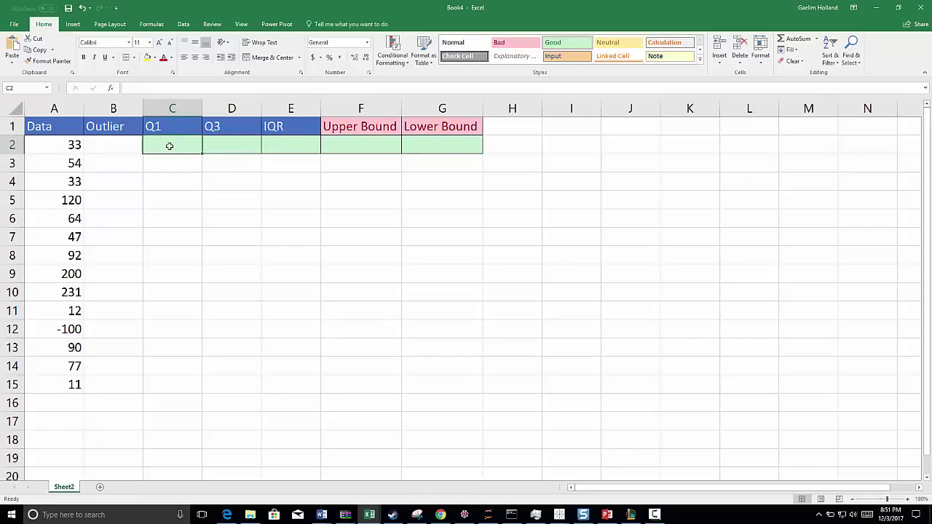
type("=qu")
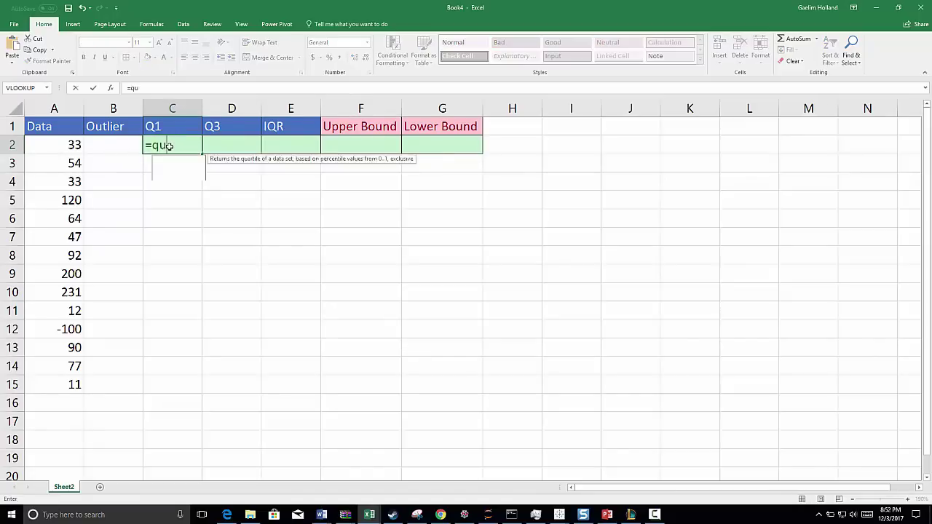
type("ar")
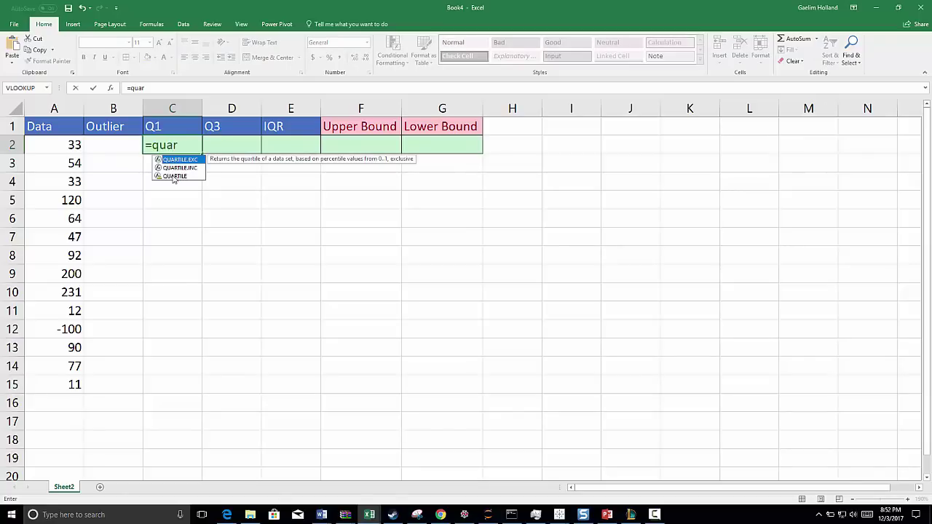
double_click(174, 177)
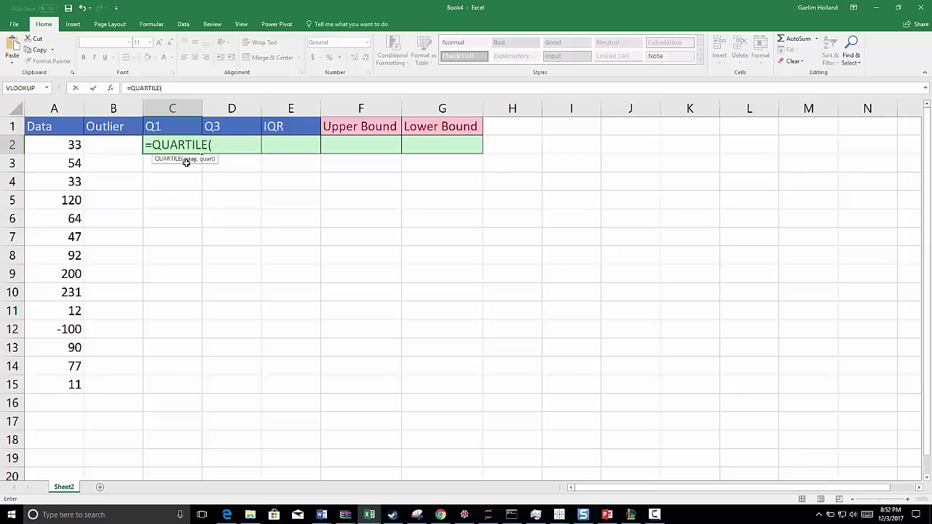
left_click(70, 142)
left_click_drag(70, 142, 49, 379)
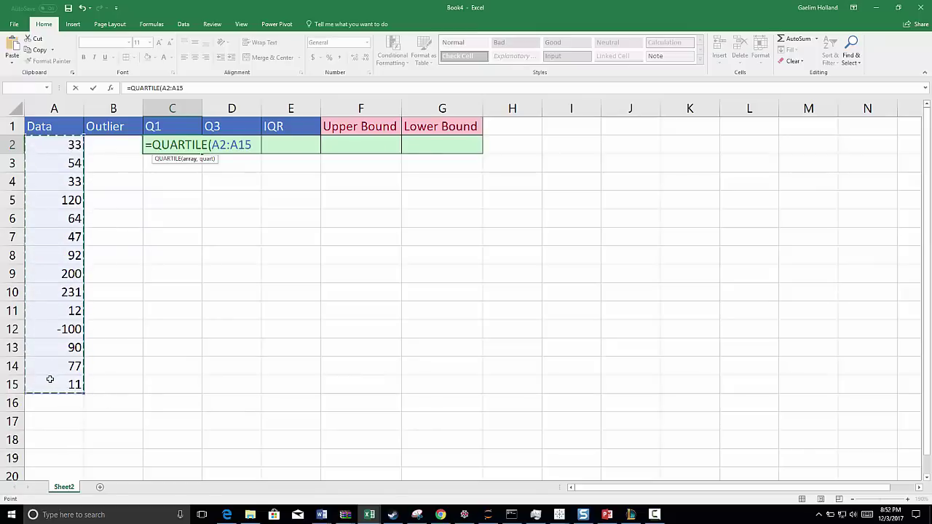
type(",")
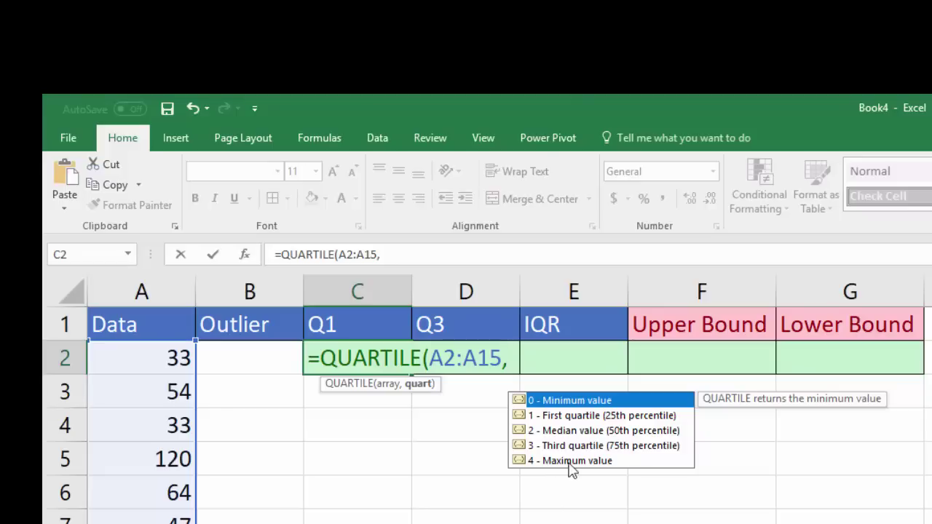
double_click(587, 416)
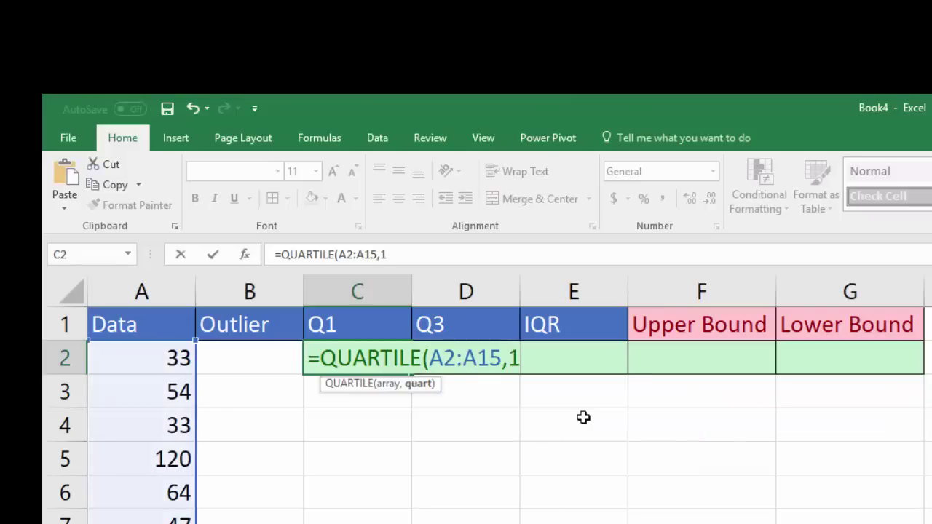
type(")")
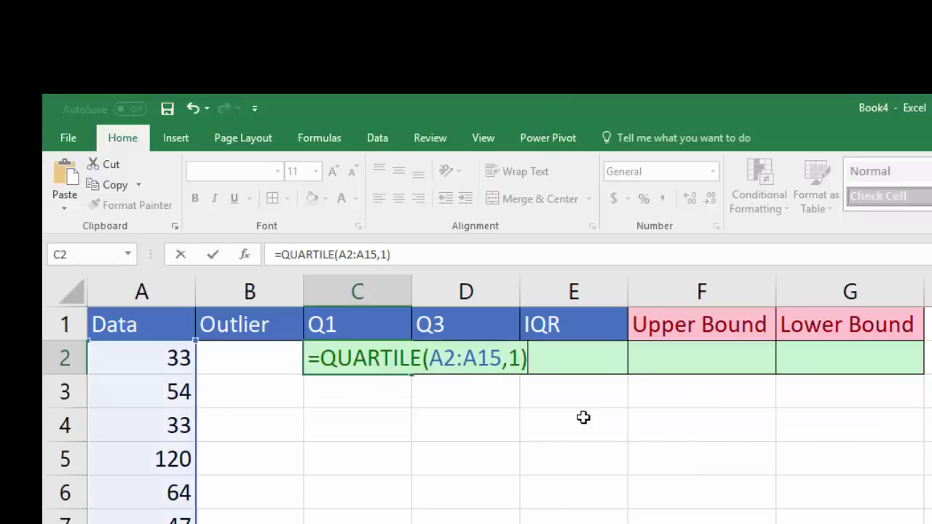
key("Return")
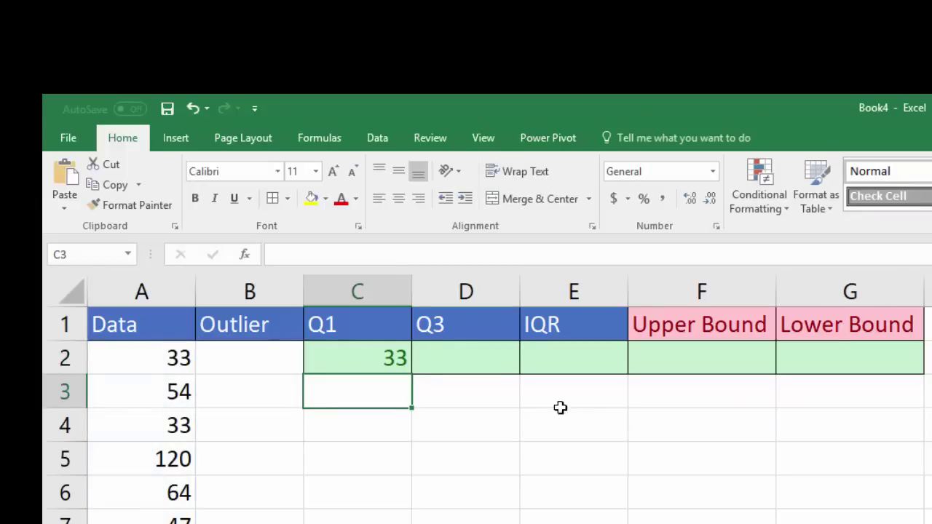
Enter =QUARTILE(A2:A15,3) in D2 for a Q3 of 91.5, clearing a stray equals sign in D3
left_click(481, 364)
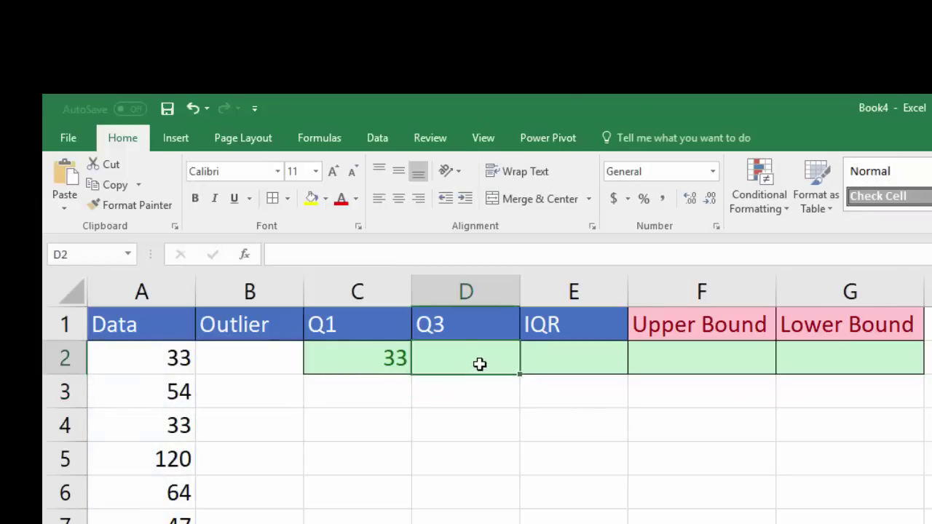
type("=")
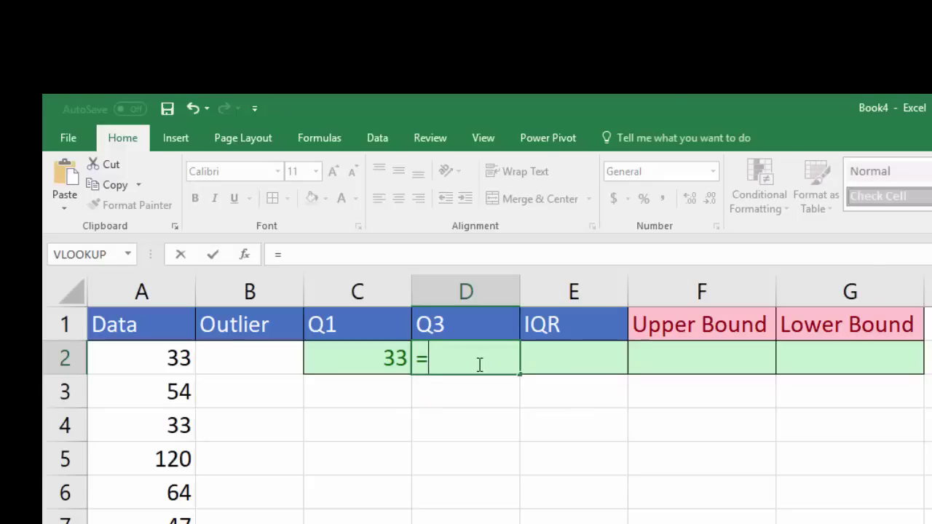
type("quar")
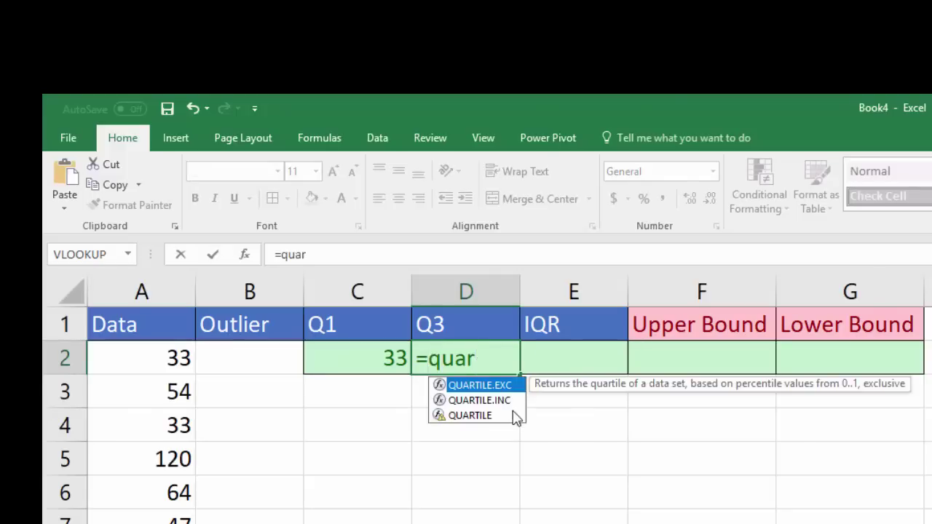
double_click(474, 415)
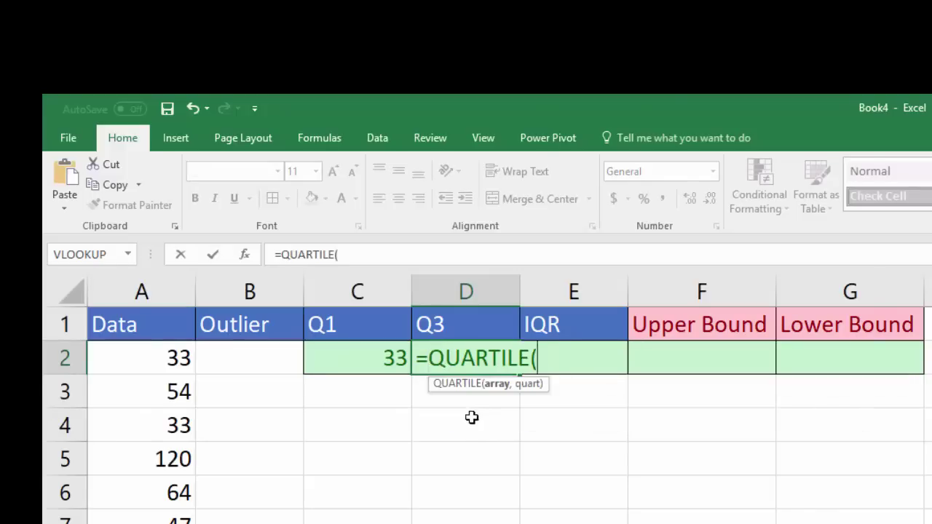
left_click_drag(183, 357, 150, 523)
type(",")
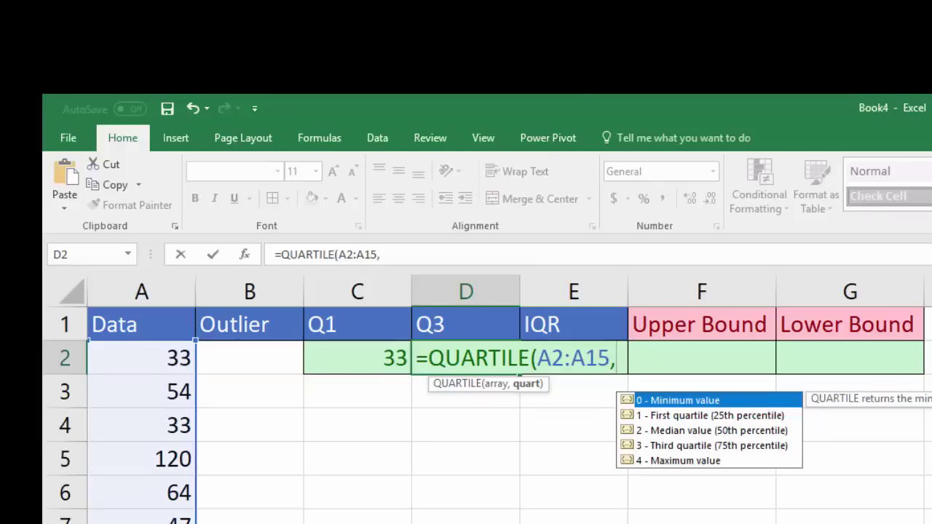
double_click(662, 446)
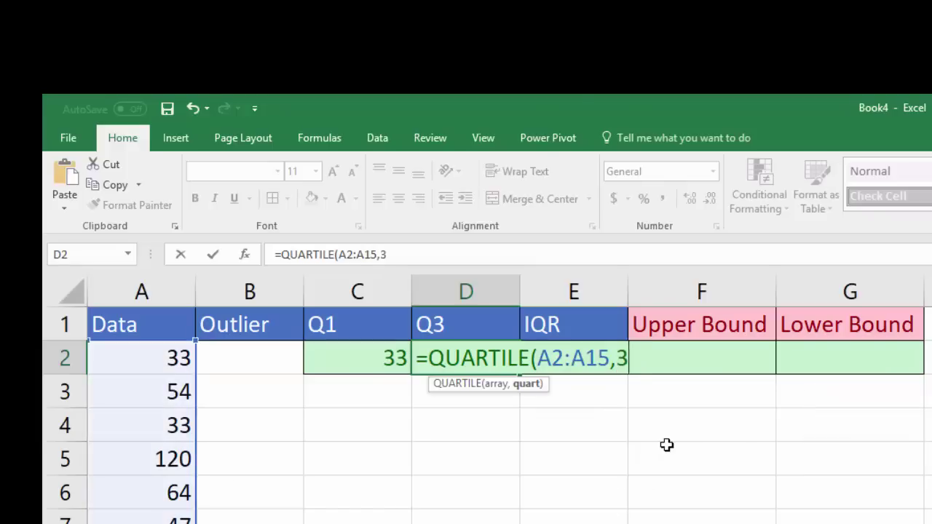
type(")")
key("Return")
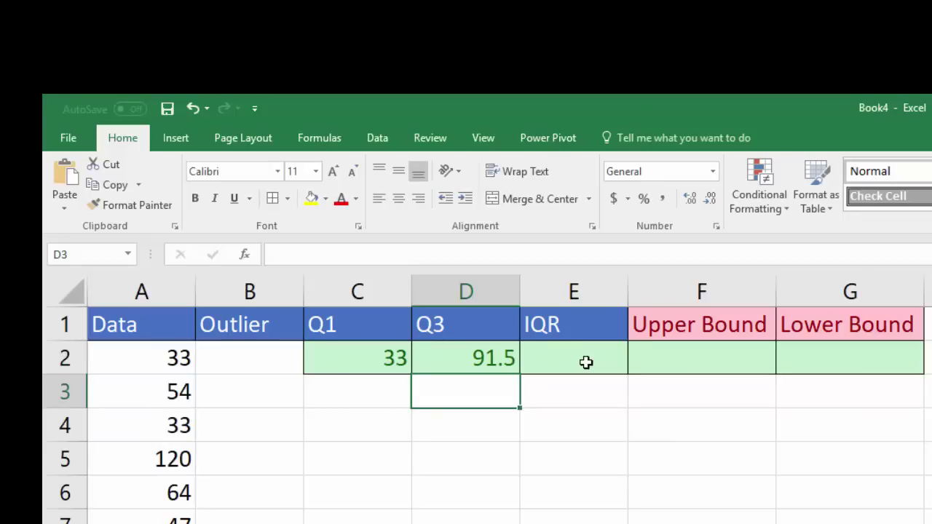
type("=")
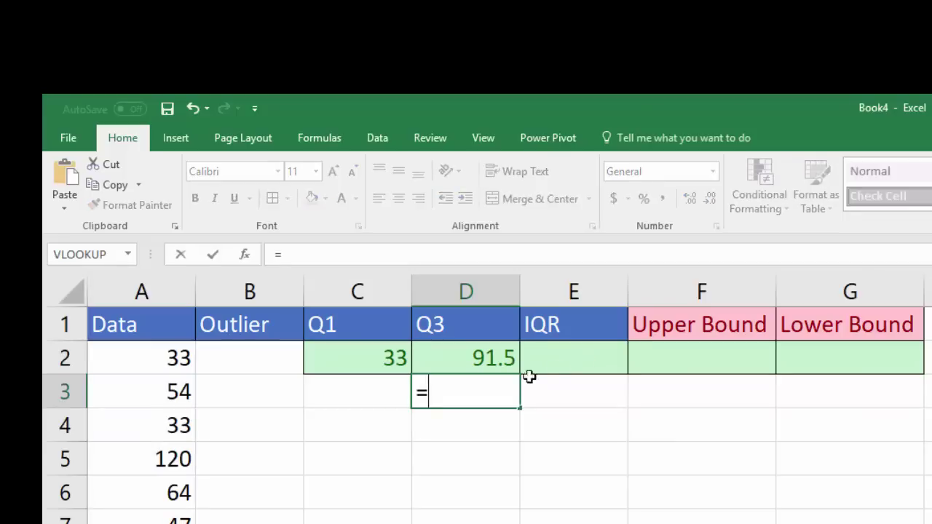
key("BackSpace")
Enter =D2-C2 in E2 to get an IQR of 58.5
left_click(534, 363)
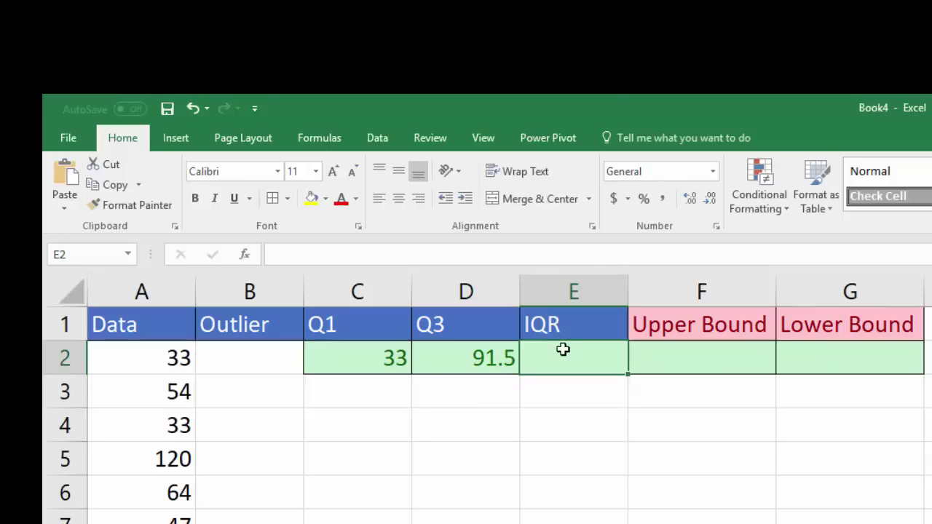
type("=")
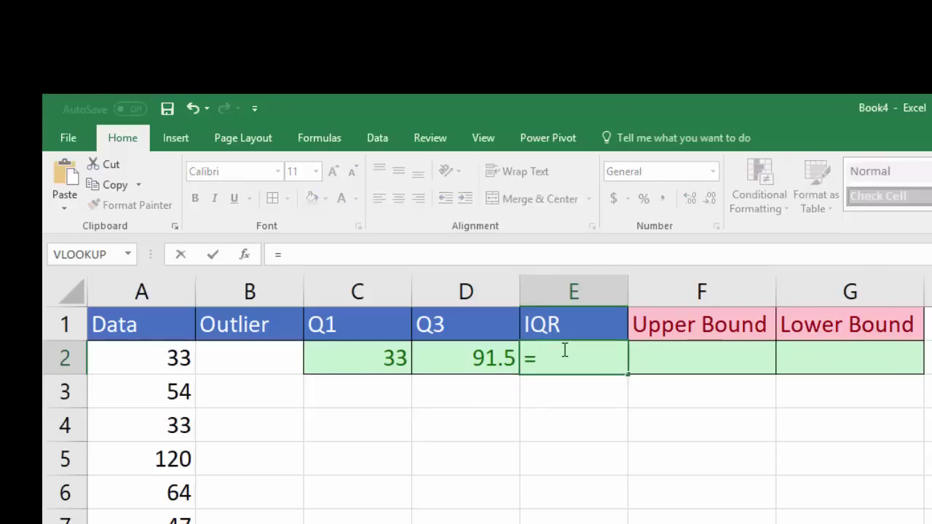
left_click(477, 357)
type("-")
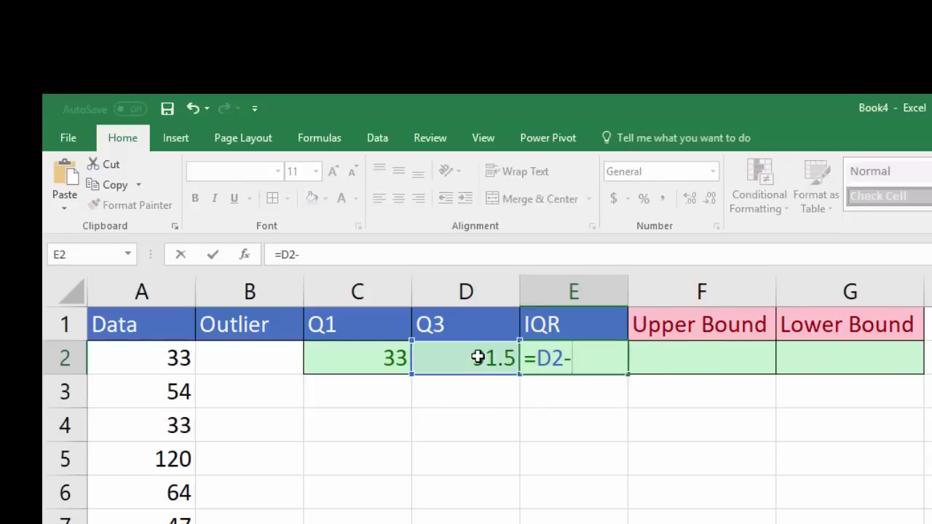
left_click(366, 349)
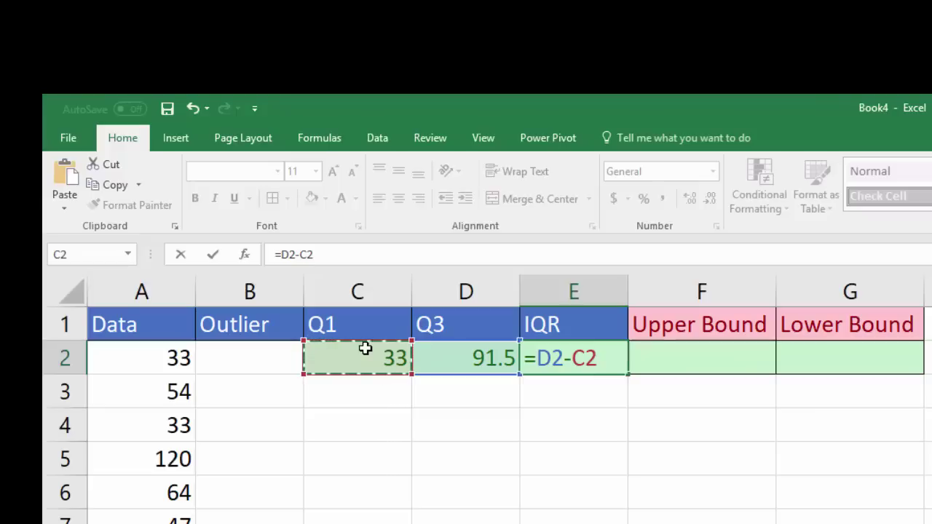
key("Return")
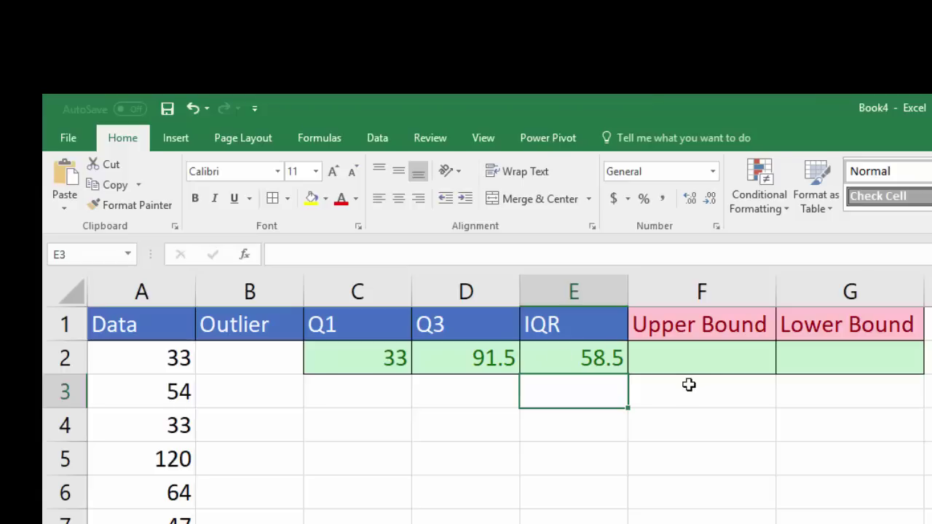
Enter =D2+(1.5*E2) in F2 for an upper bound of 179.25
left_click(682, 362)
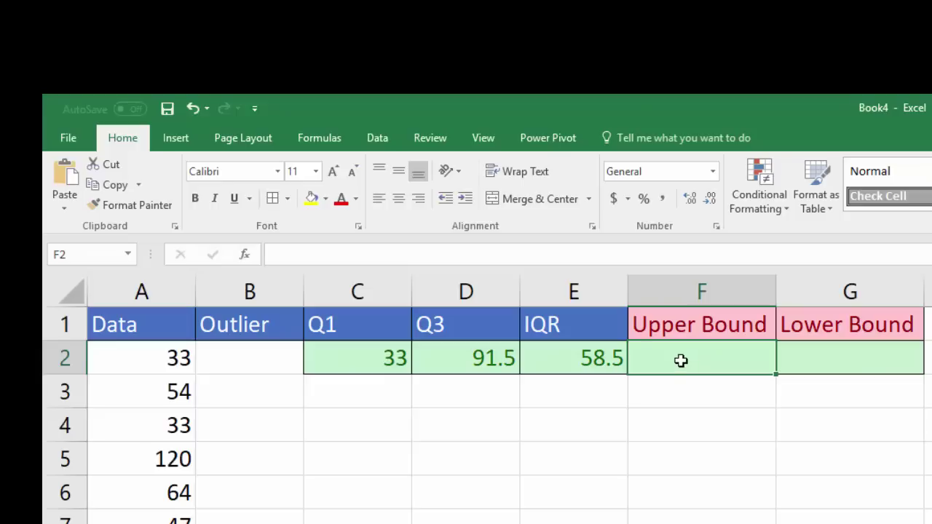
double_click(681, 361)
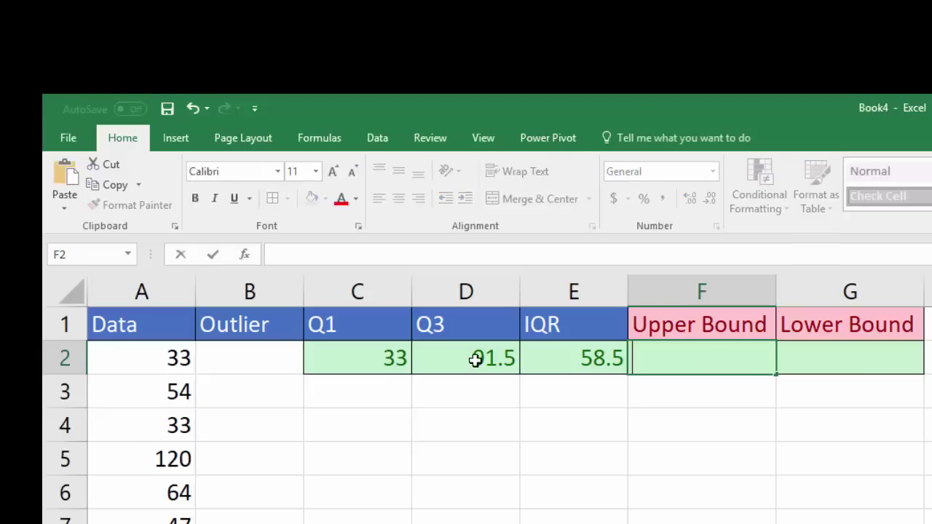
type("=")
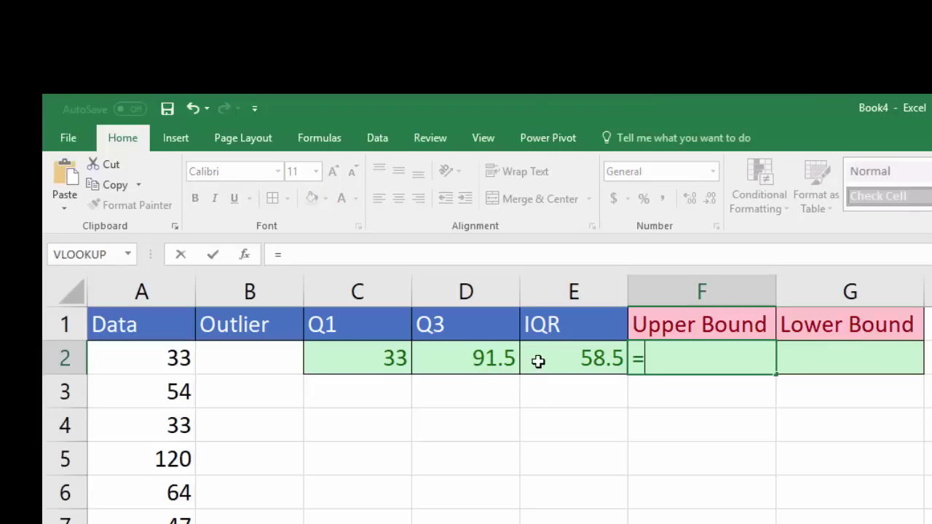
left_click(479, 356)
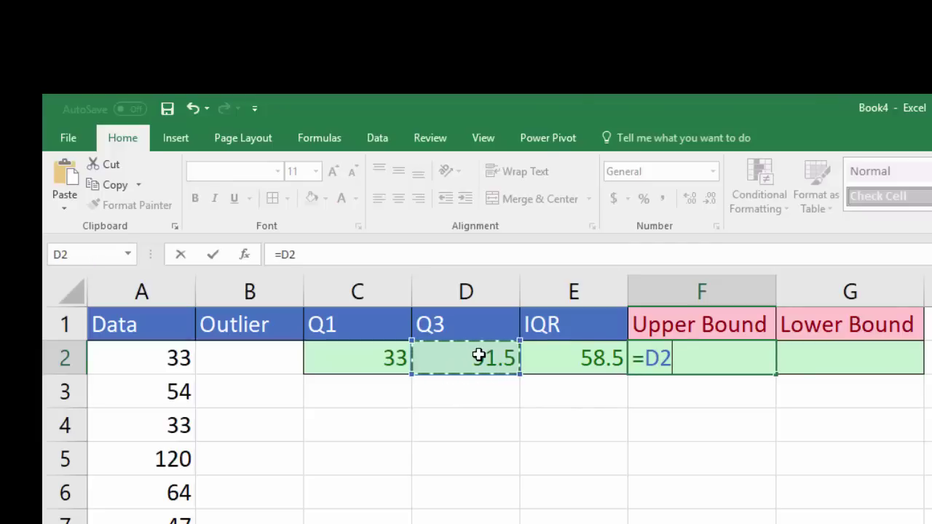
type("+(1.5")
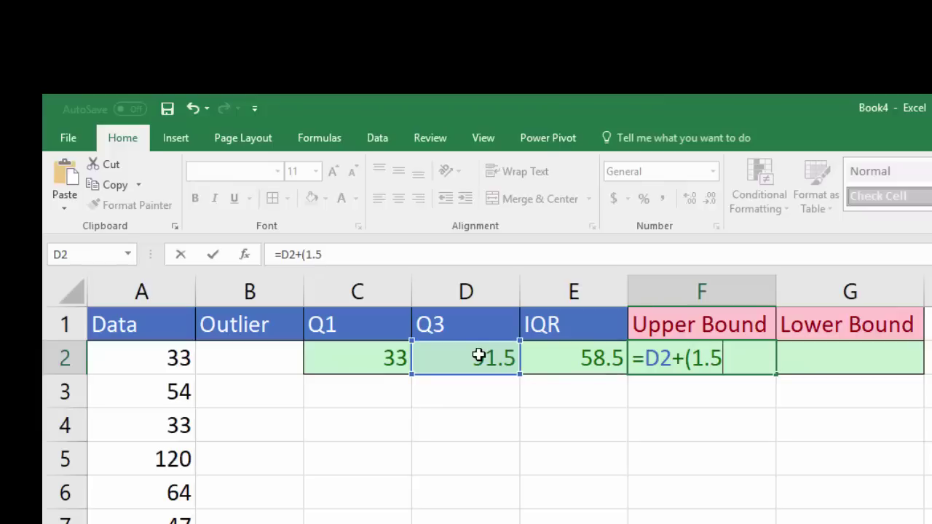
type("*")
left_click(547, 356)
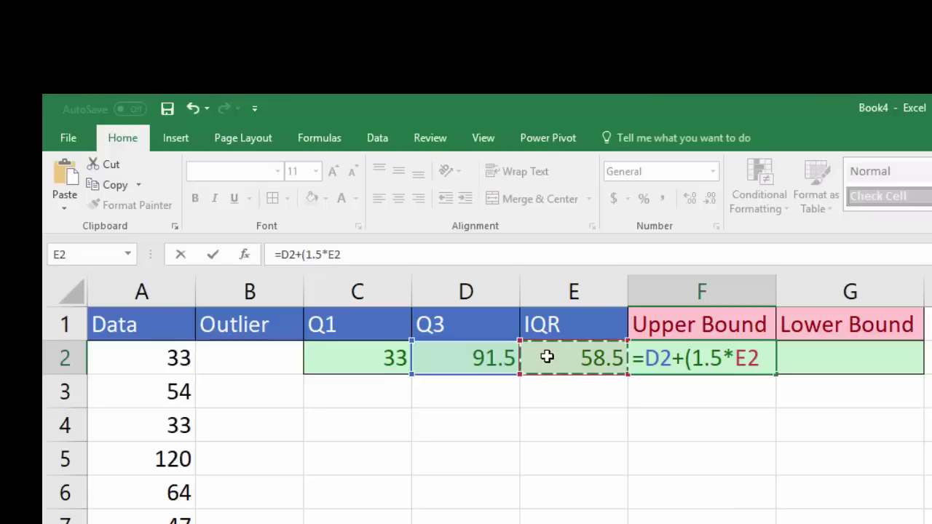
type(")")
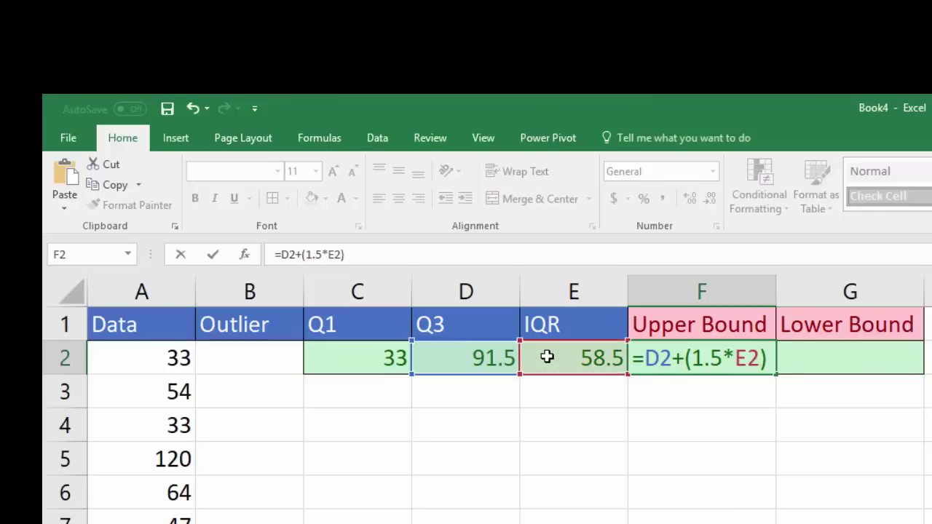
key("Return")
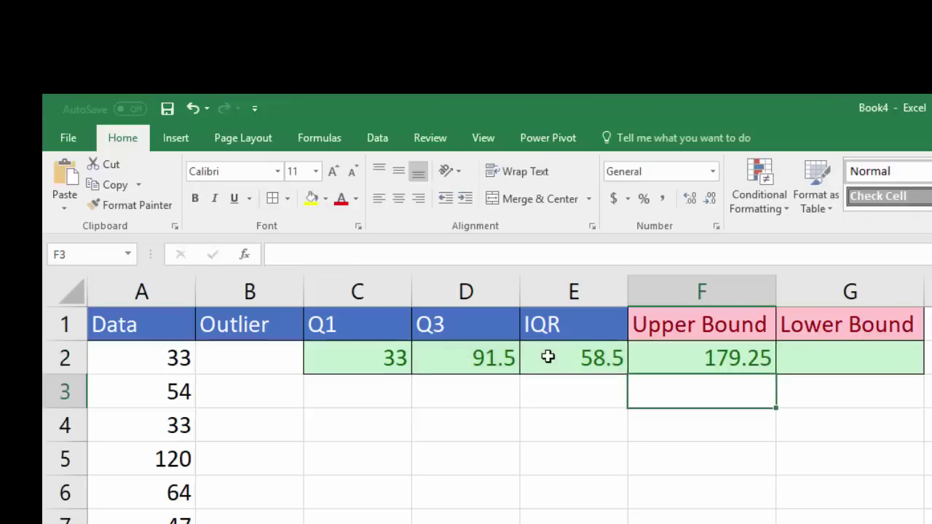
Enter =C2-(1.5*E2) in G2 for a lower bound of -54.75
left_click(794, 356)
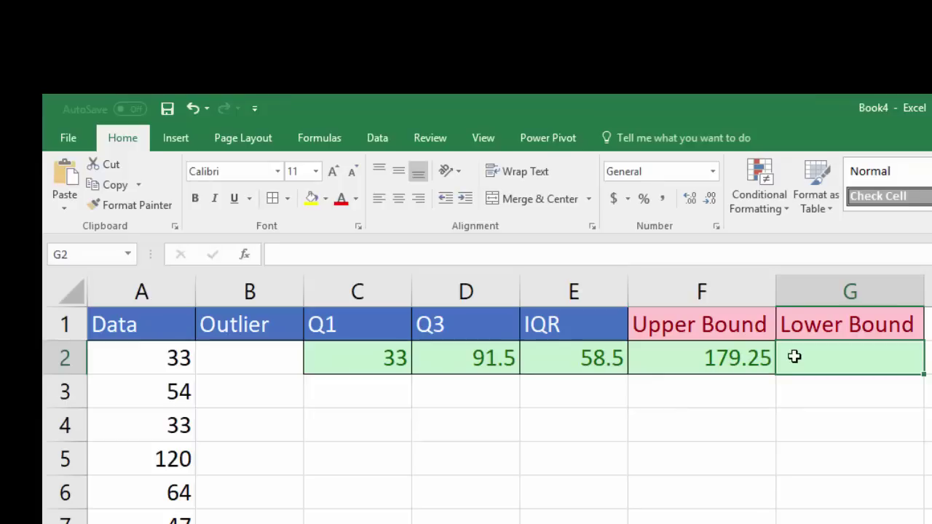
type("=")
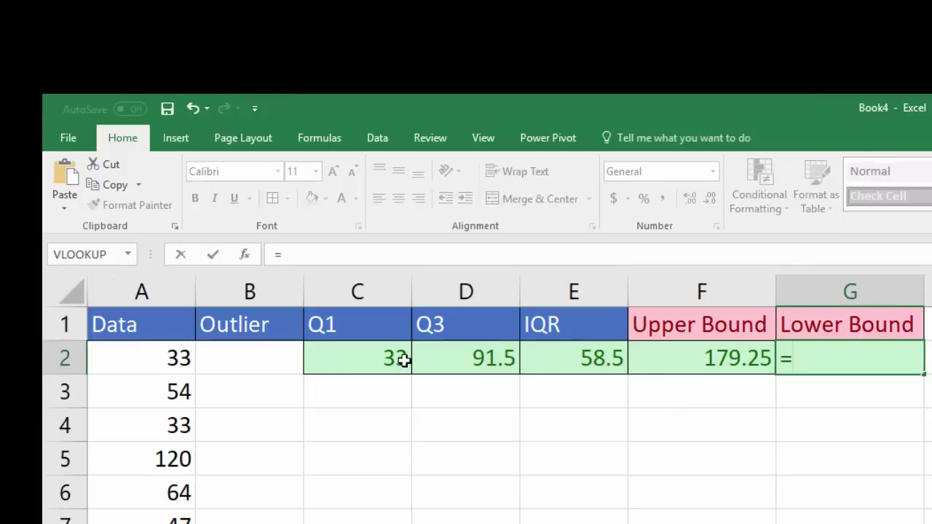
left_click(388, 357)
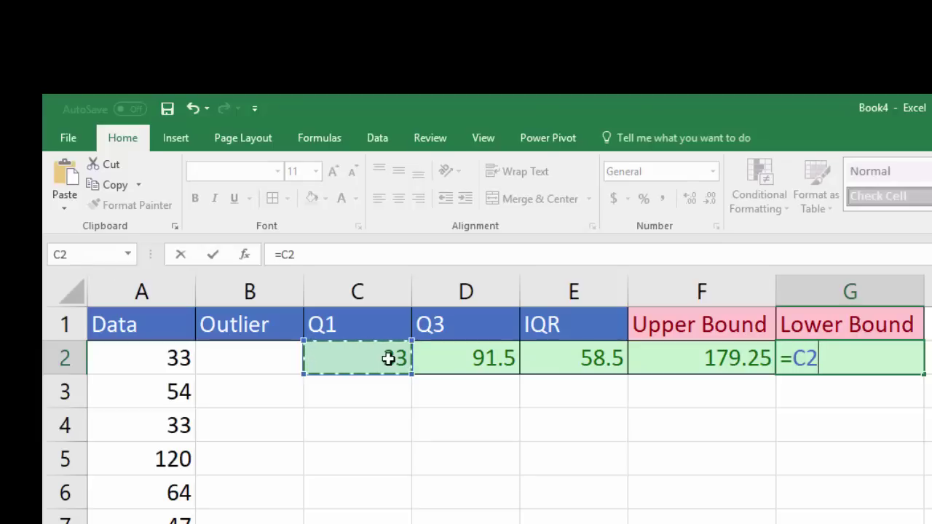
type("-")
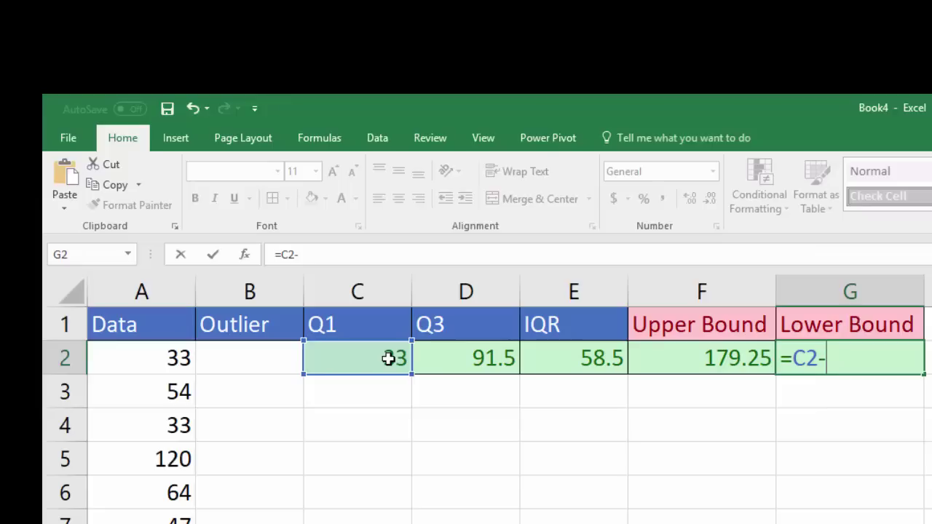
type("(1.5*")
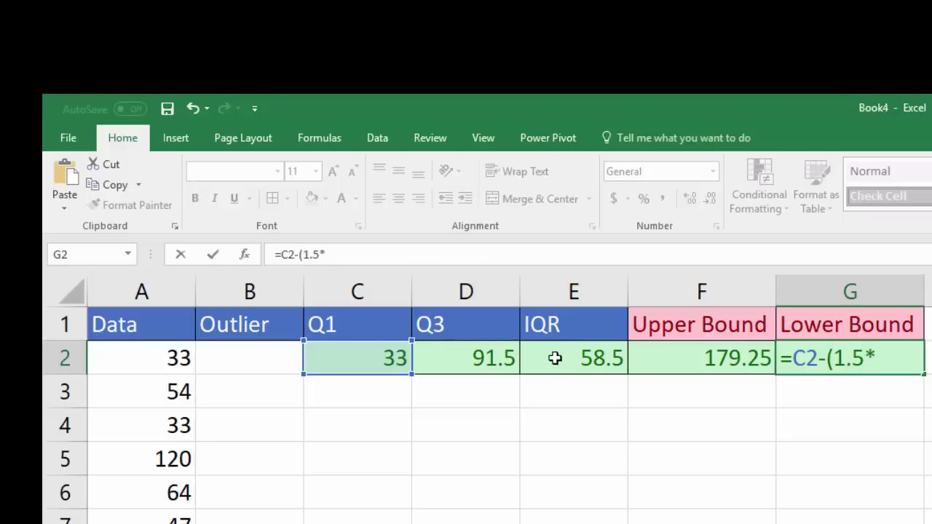
left_click(555, 359)
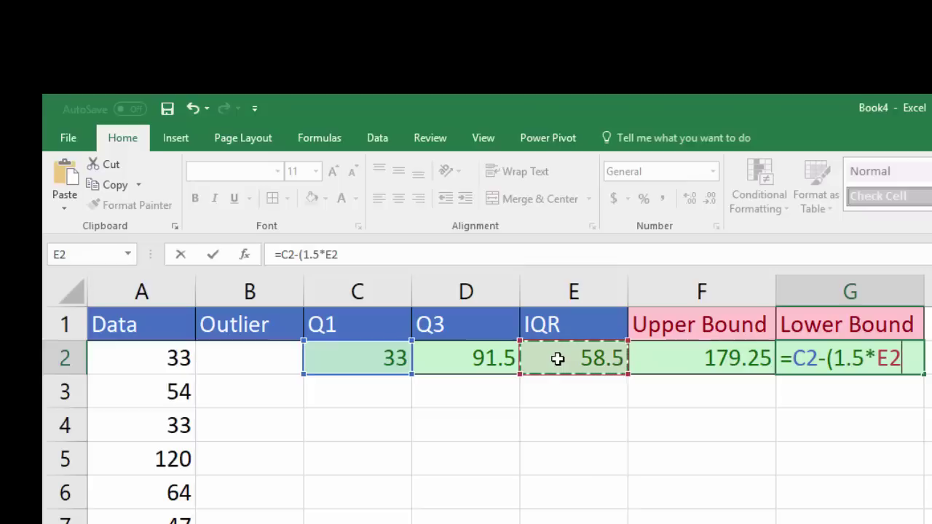
type(")")
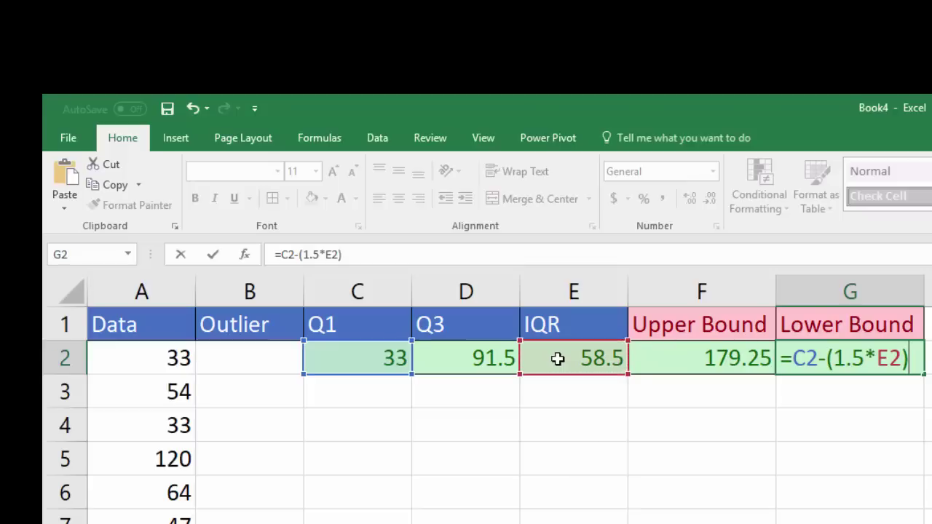
key("Return")
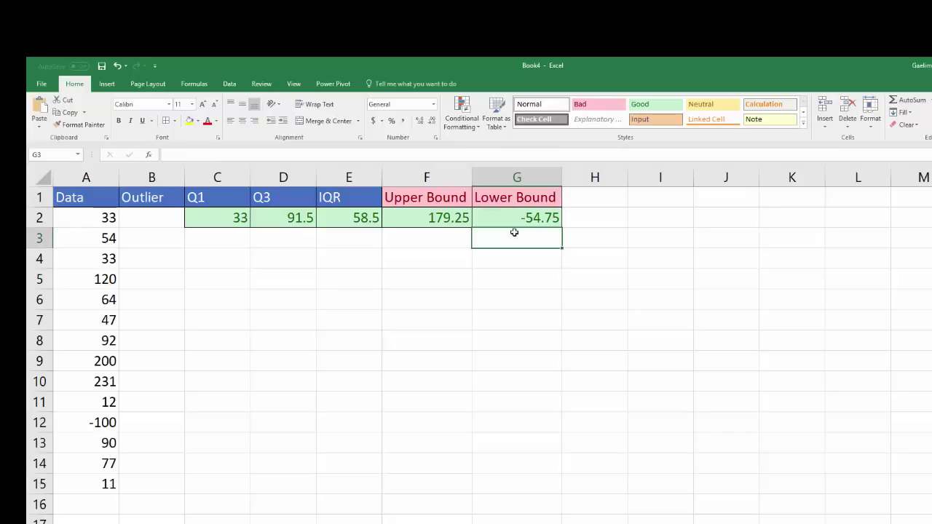
Enter =OR(A2>F2,A2<G2) in B2, which returns FALSE for the first value
left_click(139, 224)
type("=")
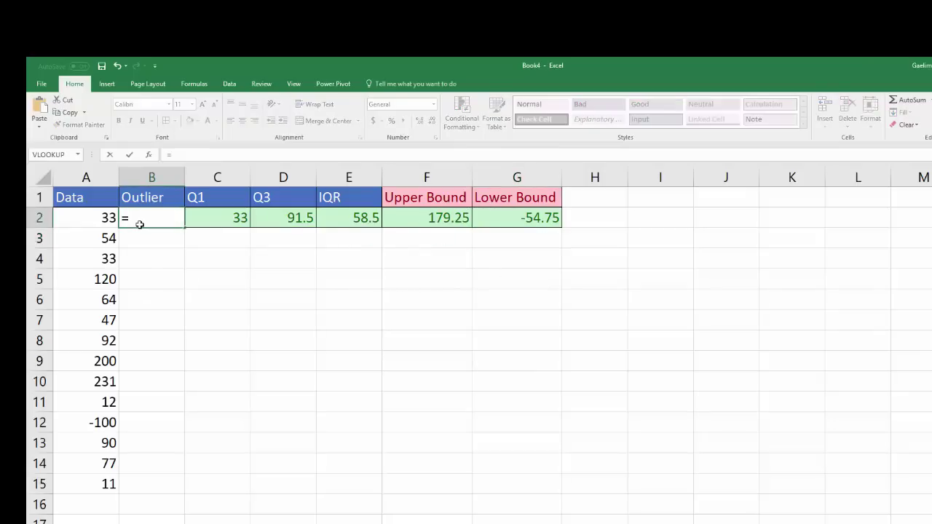
type("or")
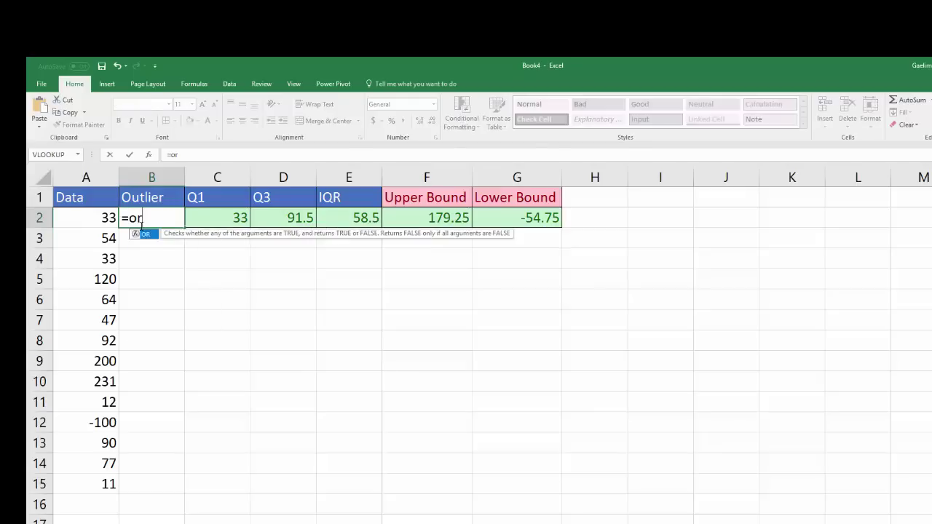
key("Tab")
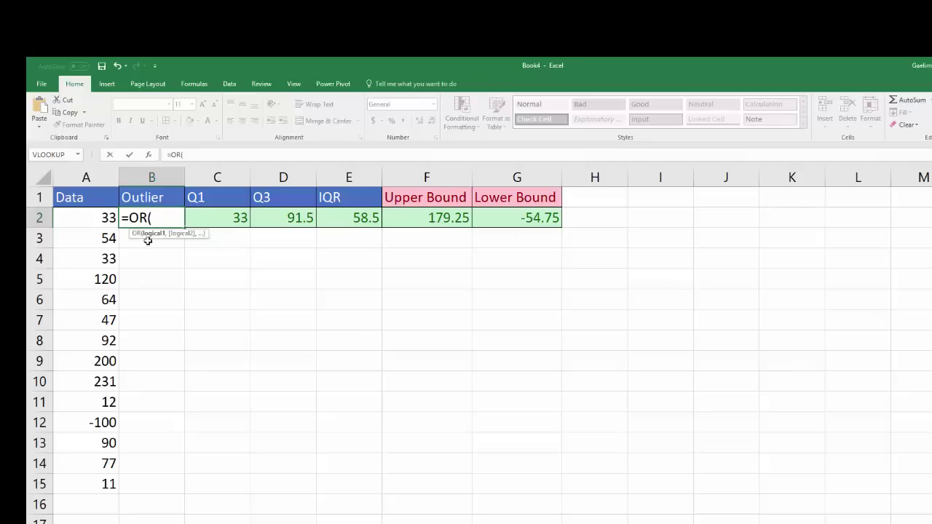
left_click(105, 217)
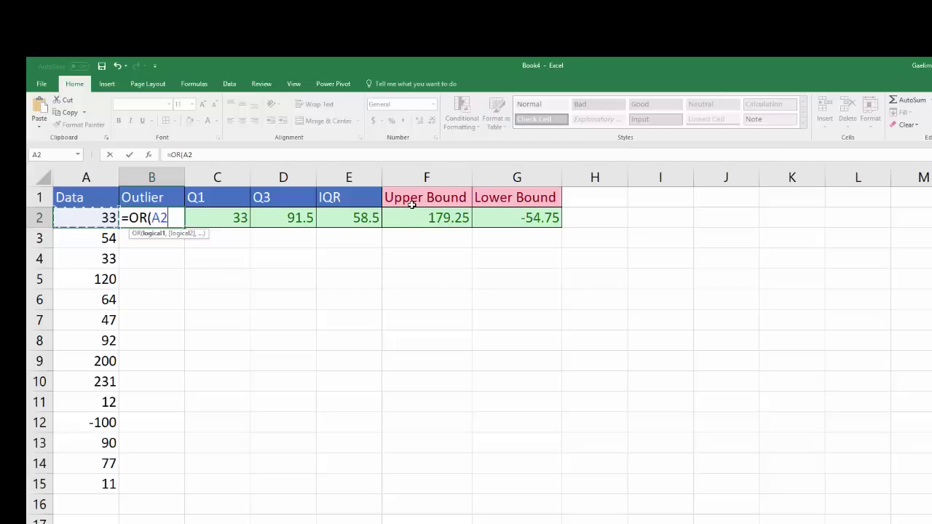
type(">")
left_click(413, 217)
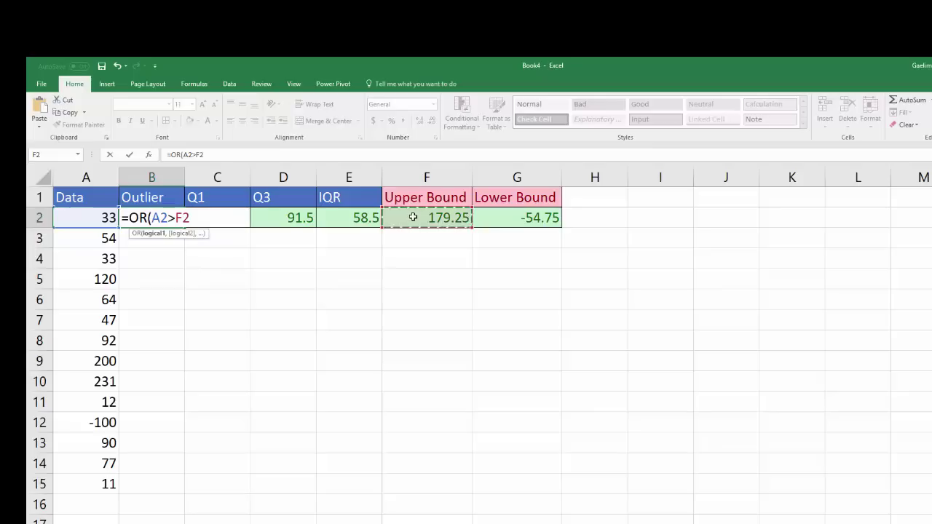
type(",")
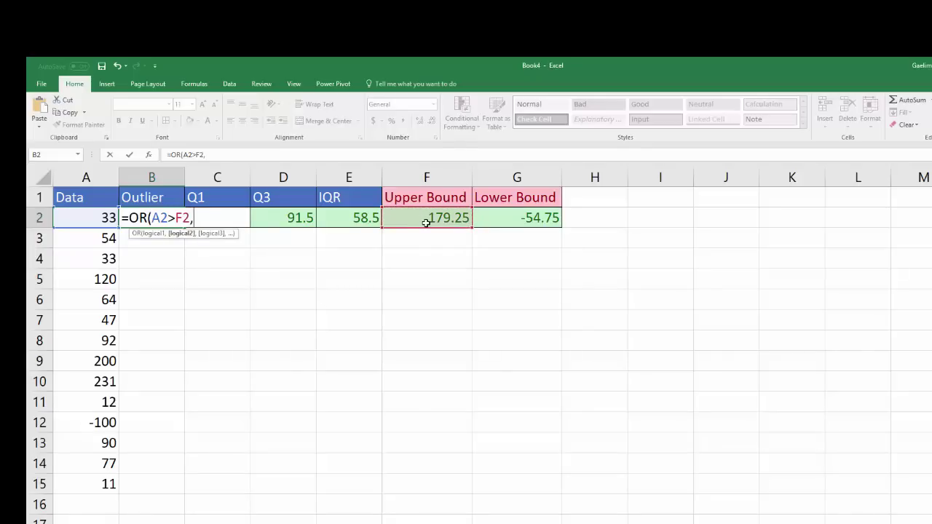
left_click(102, 218)
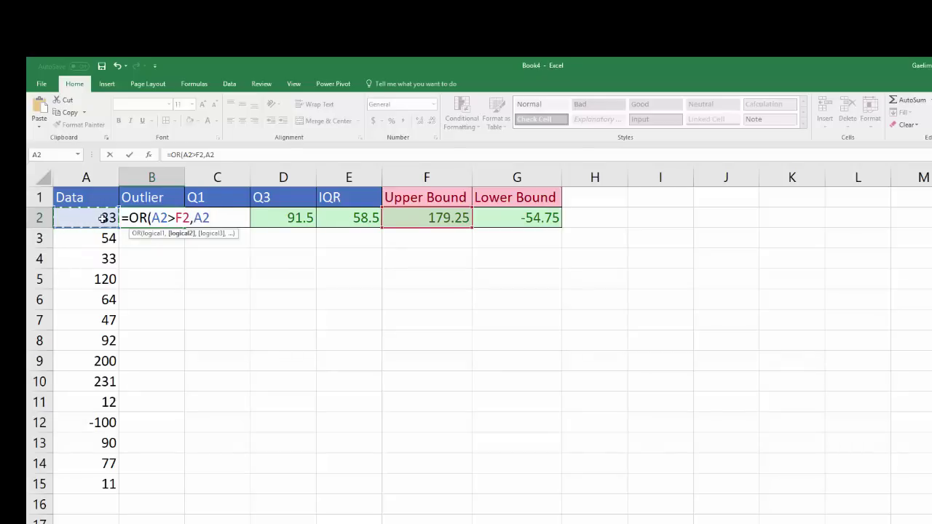
type("<")
left_click(499, 216)
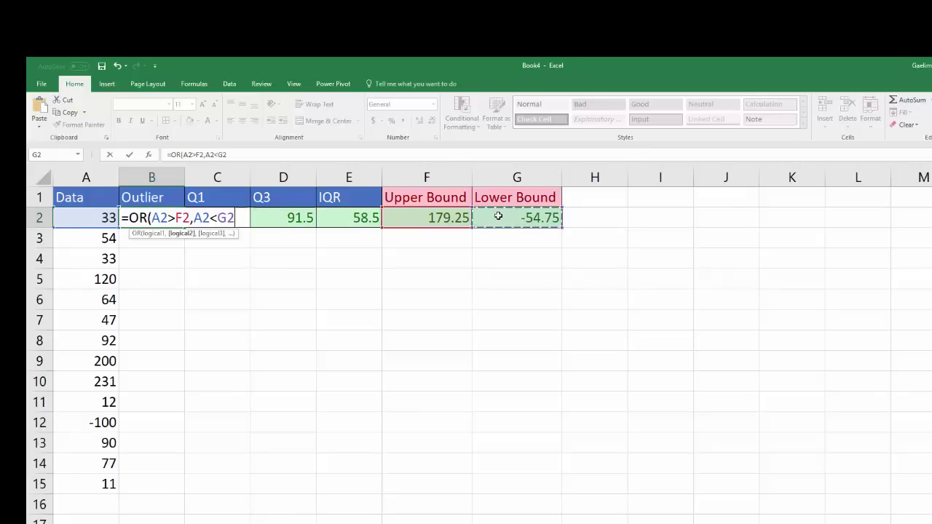
key("Return")
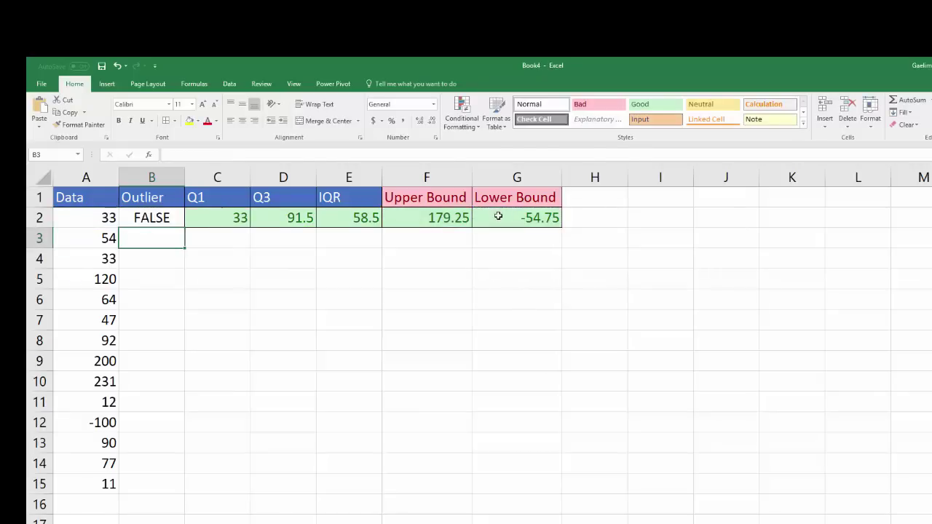
left_click(139, 218)
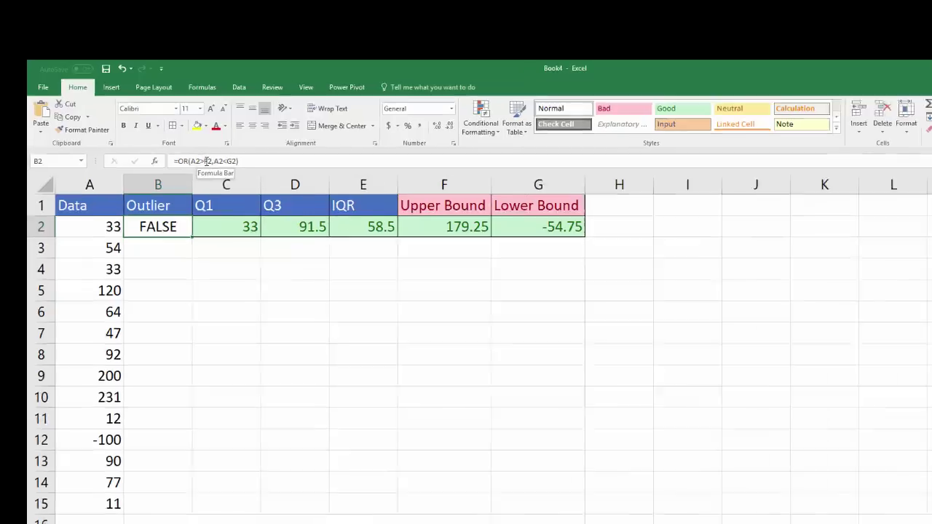
Change B2's formula to =OR(A2>$F$2,A2<$G$2) with absolute bound references
left_click(207, 161)
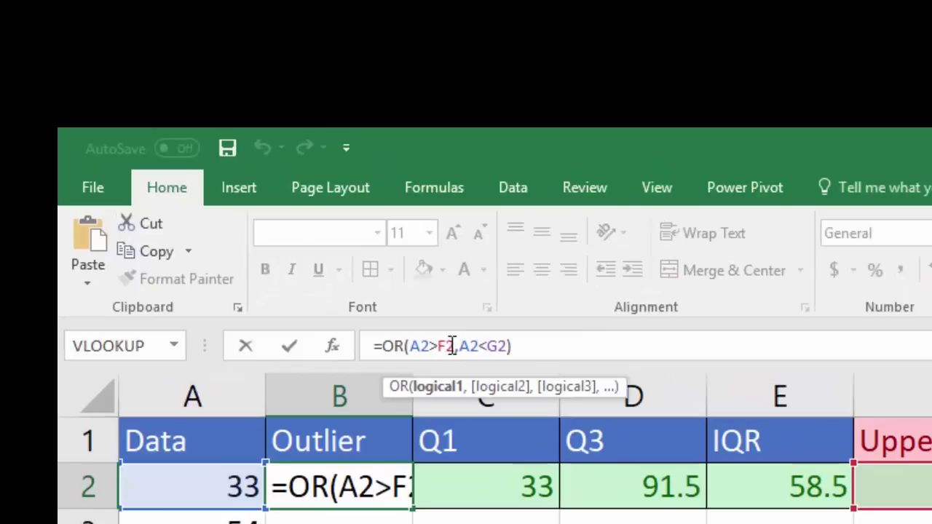
left_click_drag(452, 343, 442, 346)
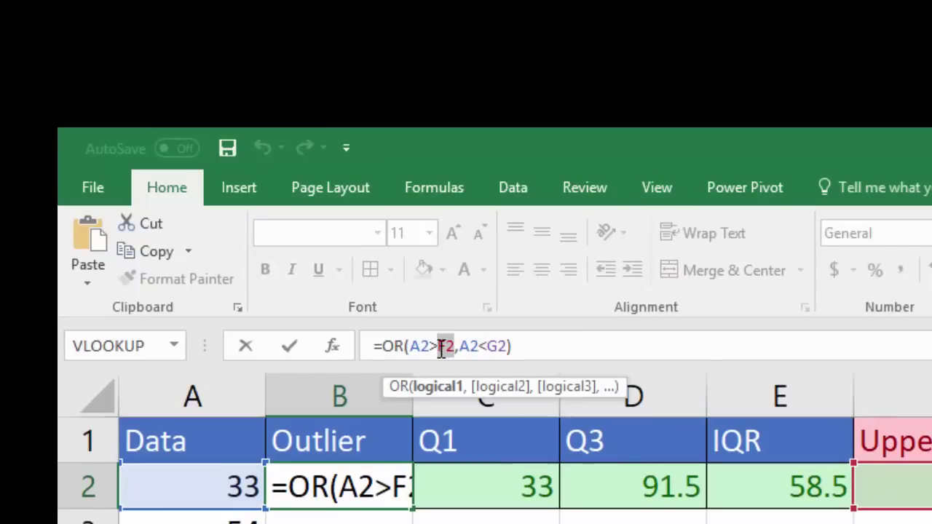
key("F4")
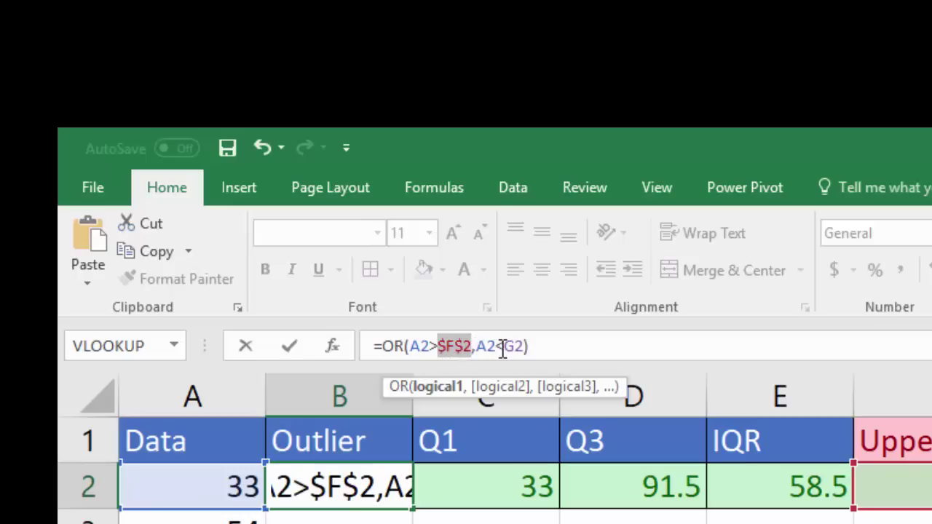
left_click_drag(502, 347, 525, 347)
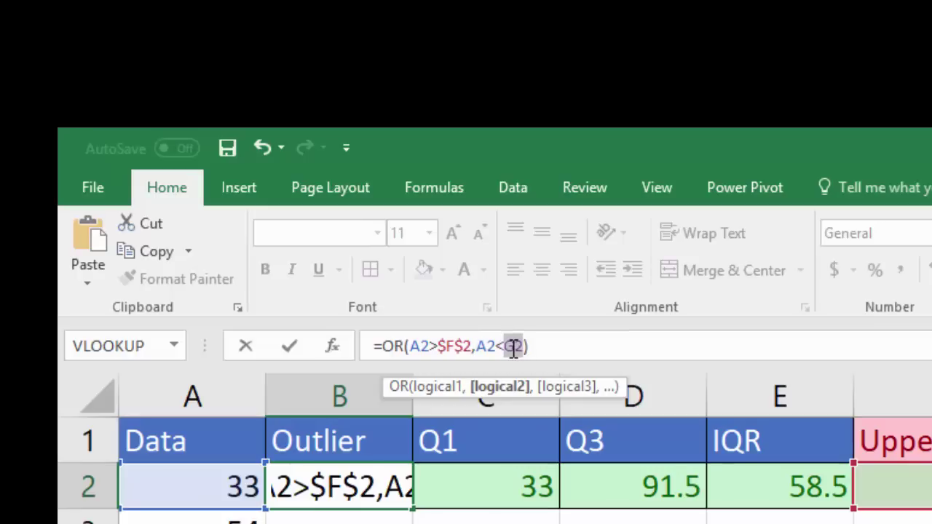
key("F4")
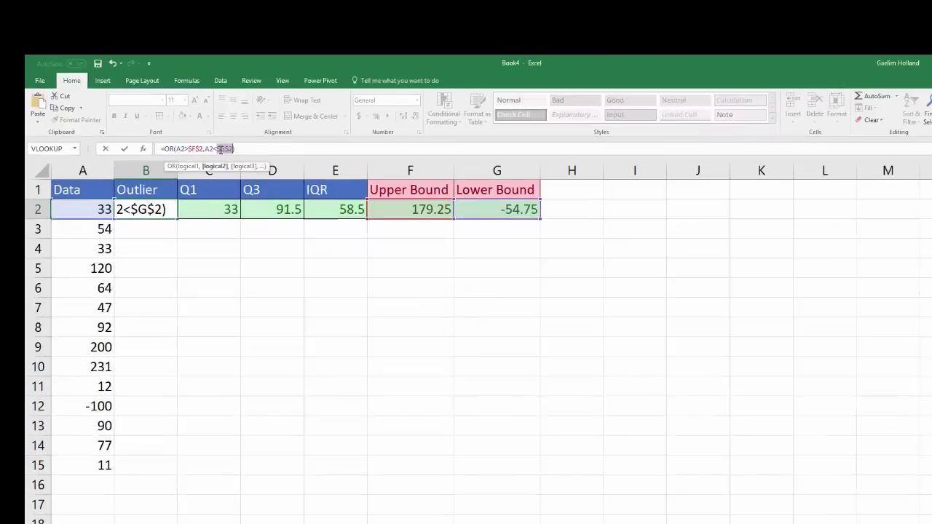
left_click(245, 148)
key("Return")
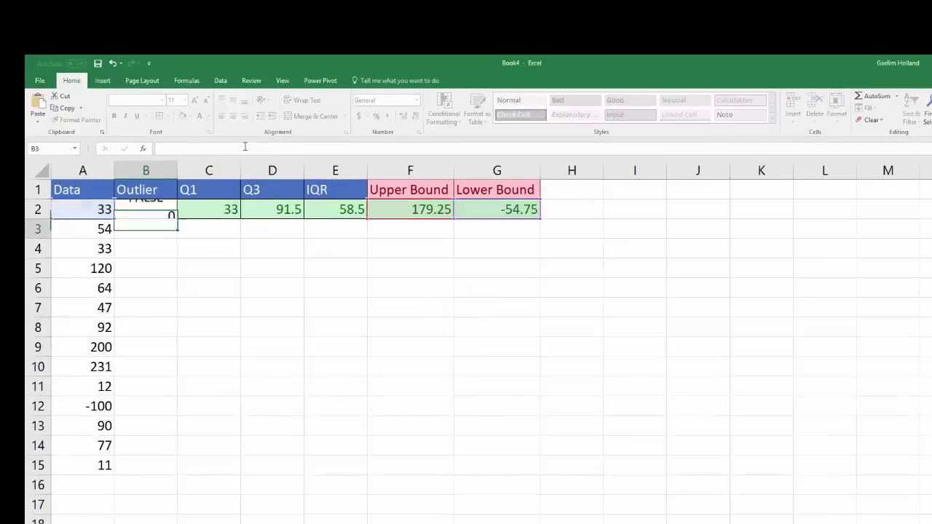
Fill B2's OR formula down to B15, flagging 200, 231 and -100 as TRUE
left_click(169, 215)
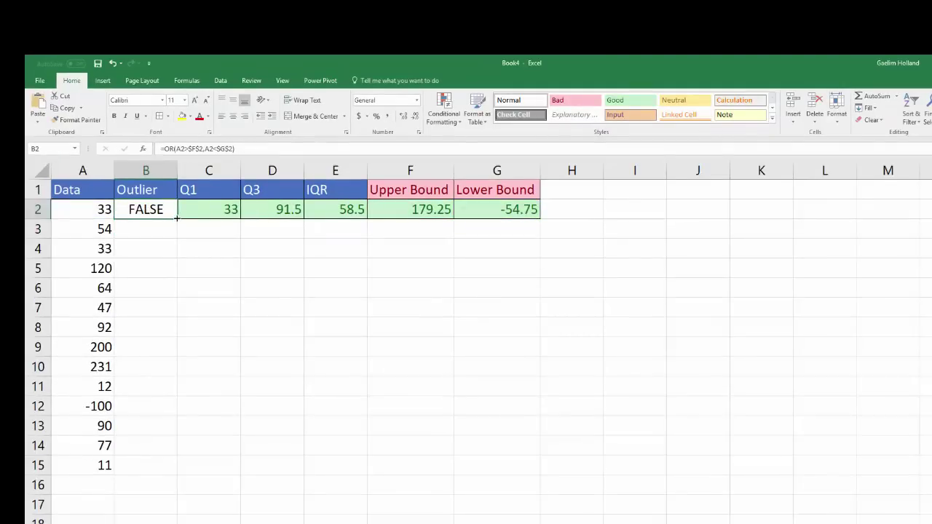
left_click_drag(176, 218, 162, 470)
left_click(151, 467)
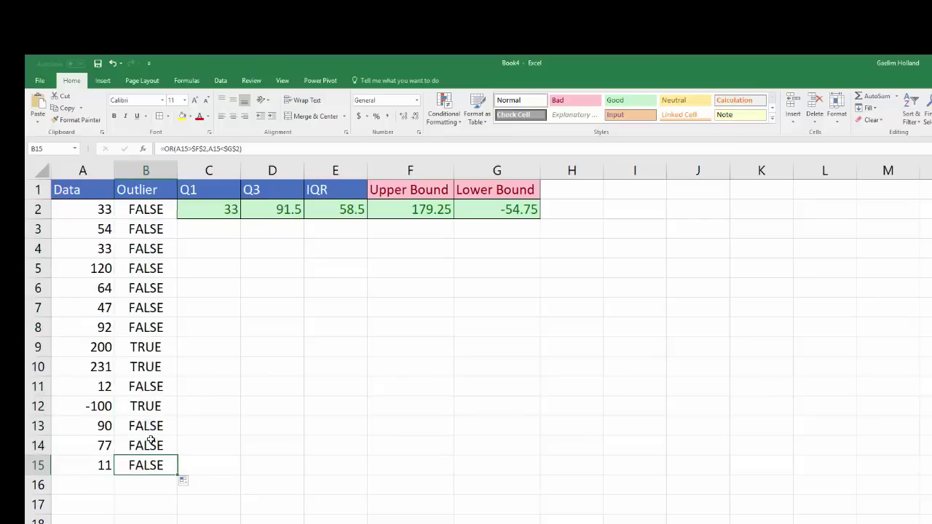